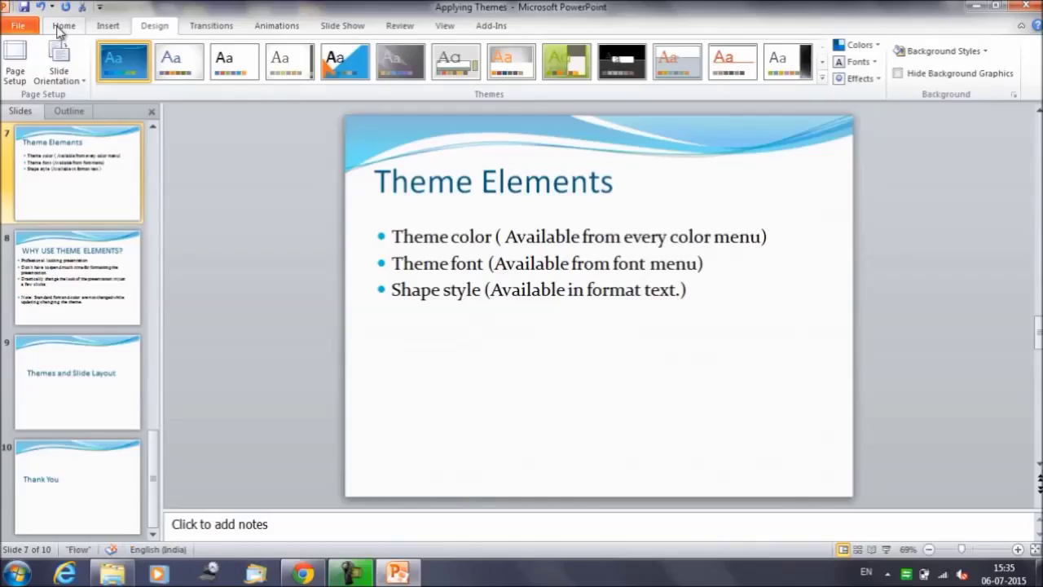
- Show the Home commands with slide 7, 'Theme Elements', in the Flow theme
left_click(60, 29)
left_click(477, 185)
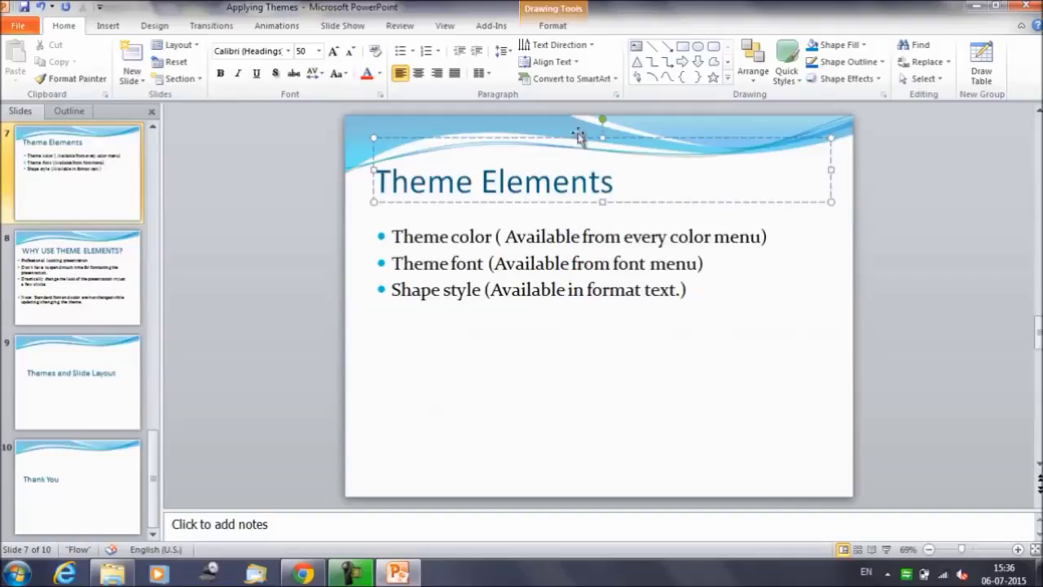
left_click(164, 26)
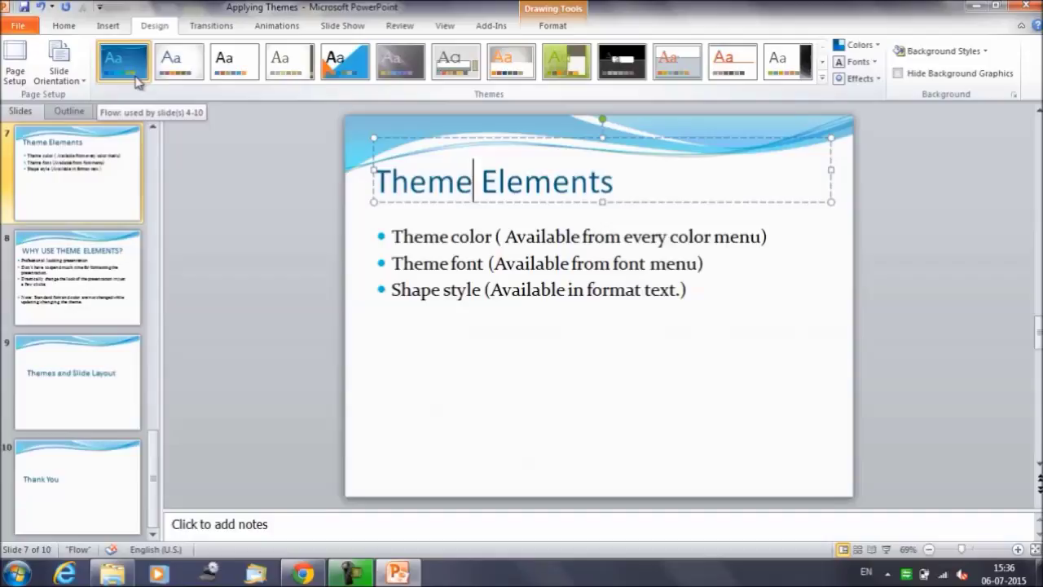
left_click(69, 33)
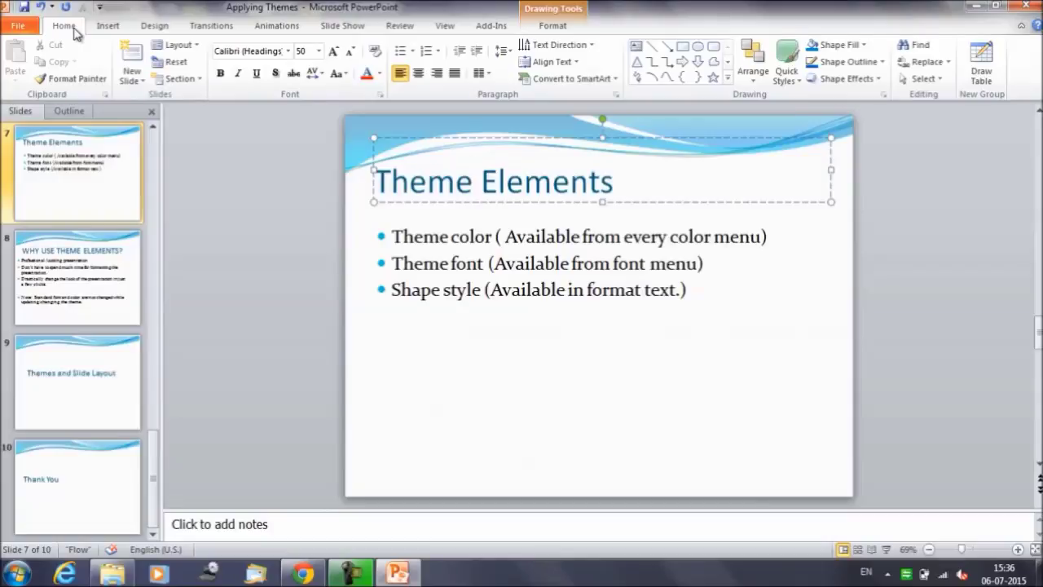
left_click(551, 28)
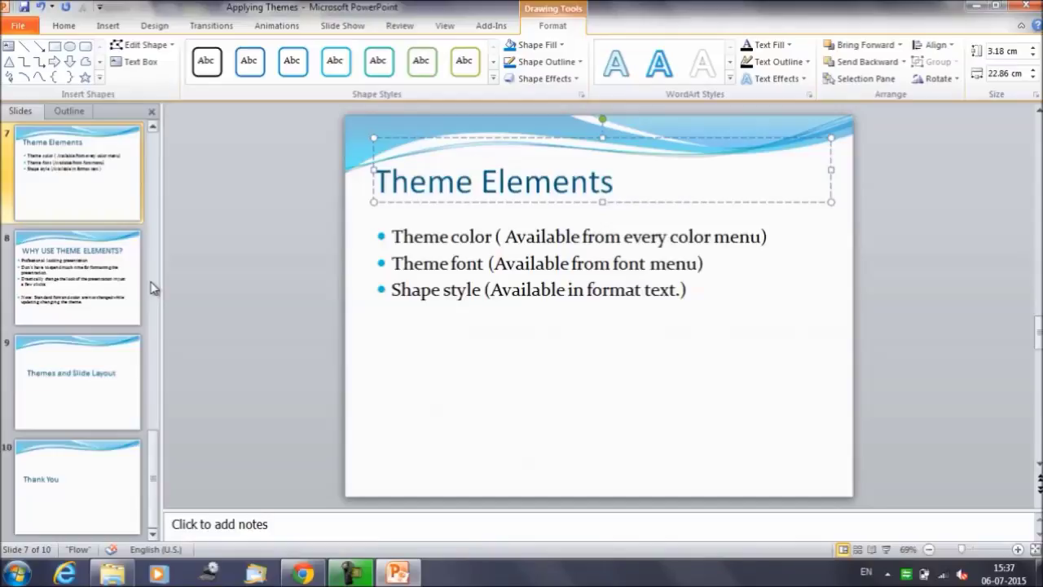
left_click(152, 287)
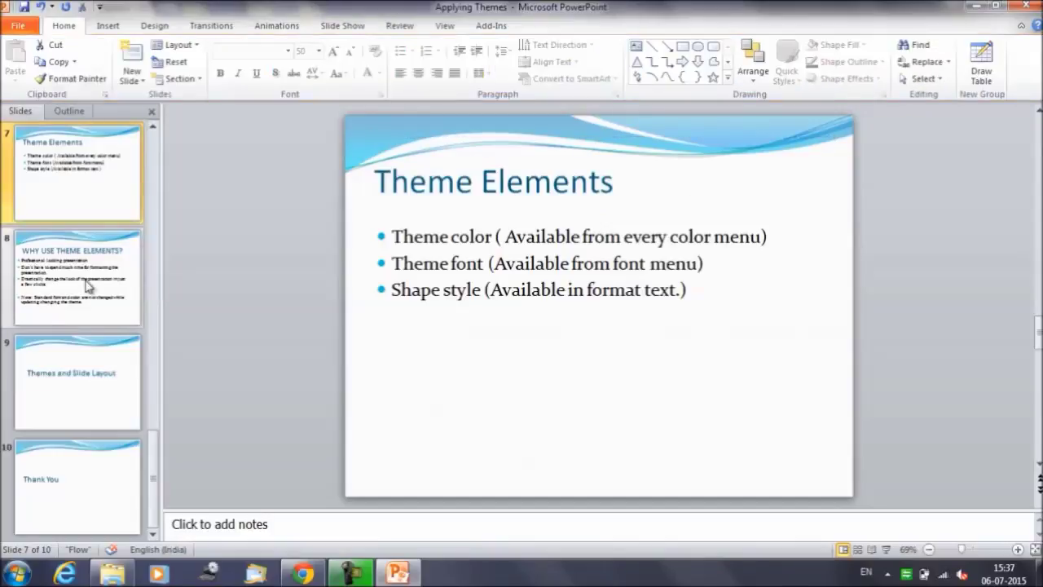
- View slide 8, 'WHY USE THEME ELEMENTS?', then return to slide 7 and bring up the themes
left_click(88, 286)
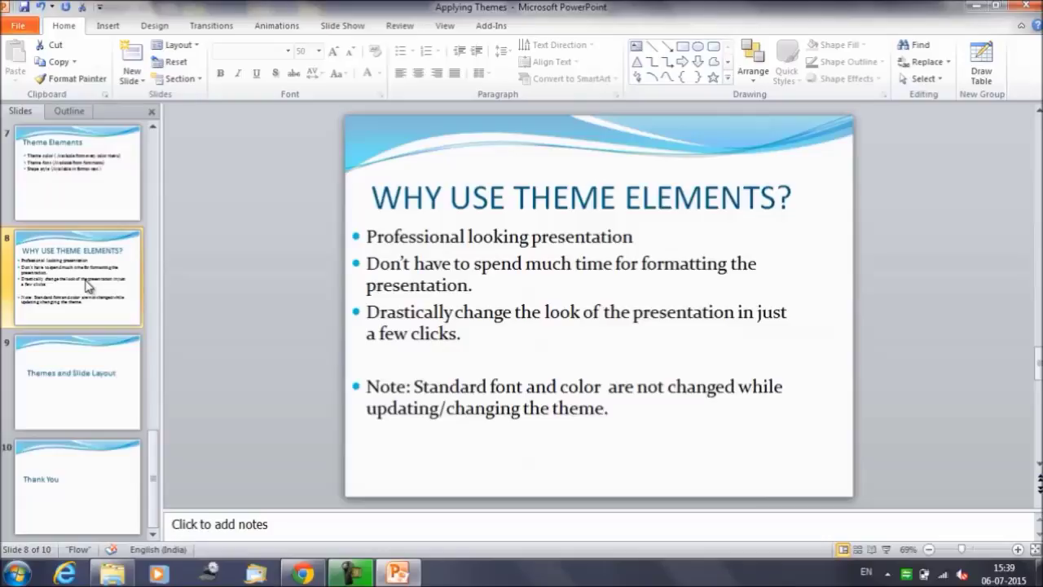
left_click(84, 183)
left_click(155, 26)
- Apply the Executive theme to all slides, then click into slide 7's title and bullet list
left_click(192, 66)
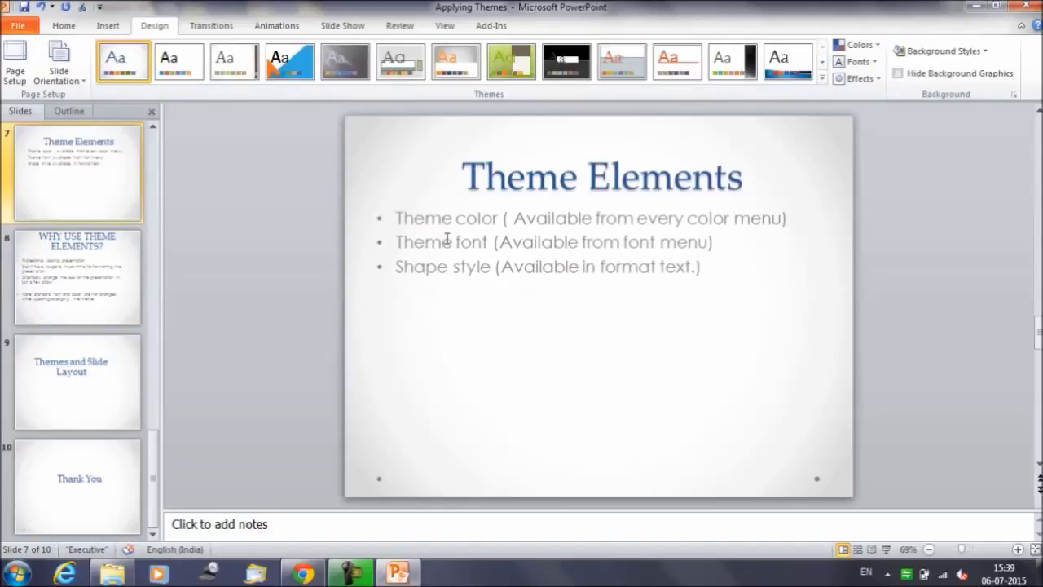
left_click(564, 180)
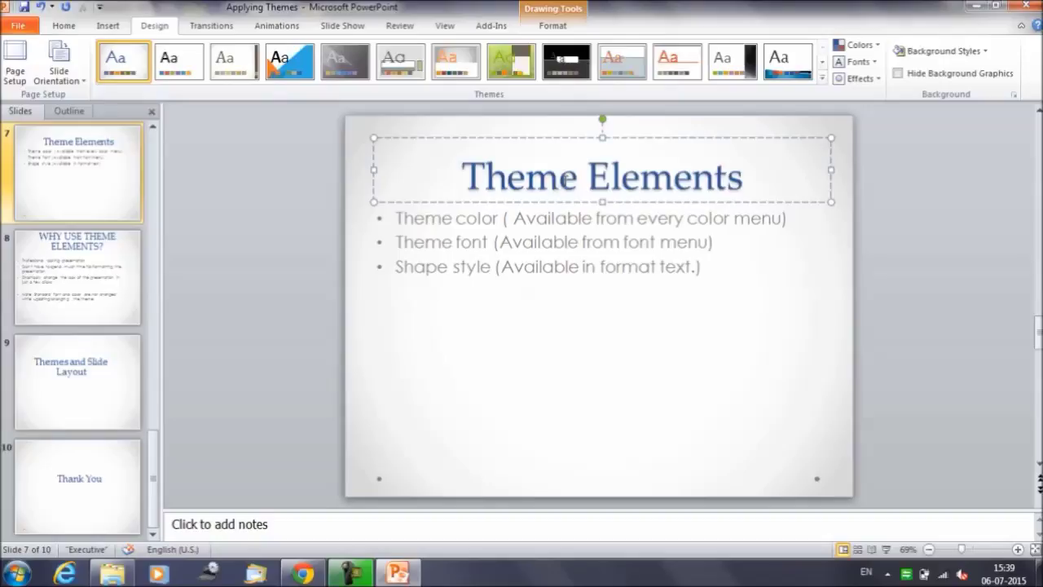
left_click(789, 218)
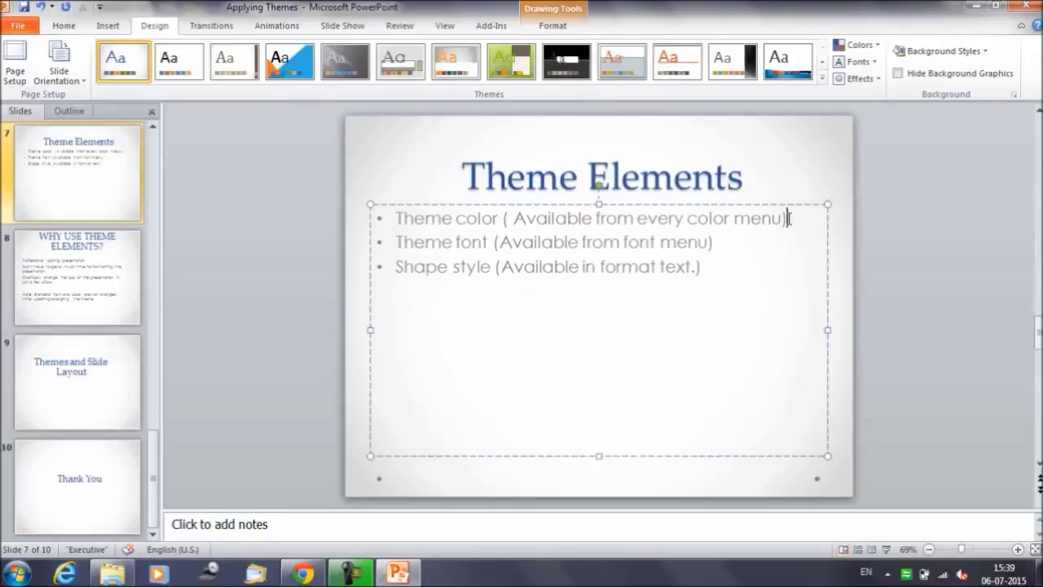
- Make slide 7's first bullet line, 'Theme color…', red and set it in Agency FB
triple_click(789, 219)
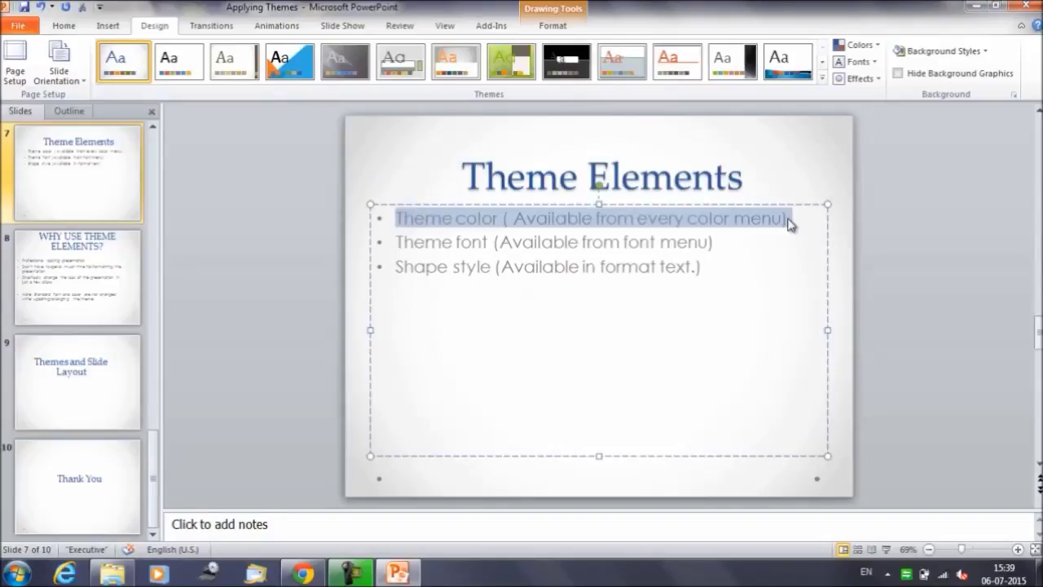
left_click(62, 30)
left_click(379, 73)
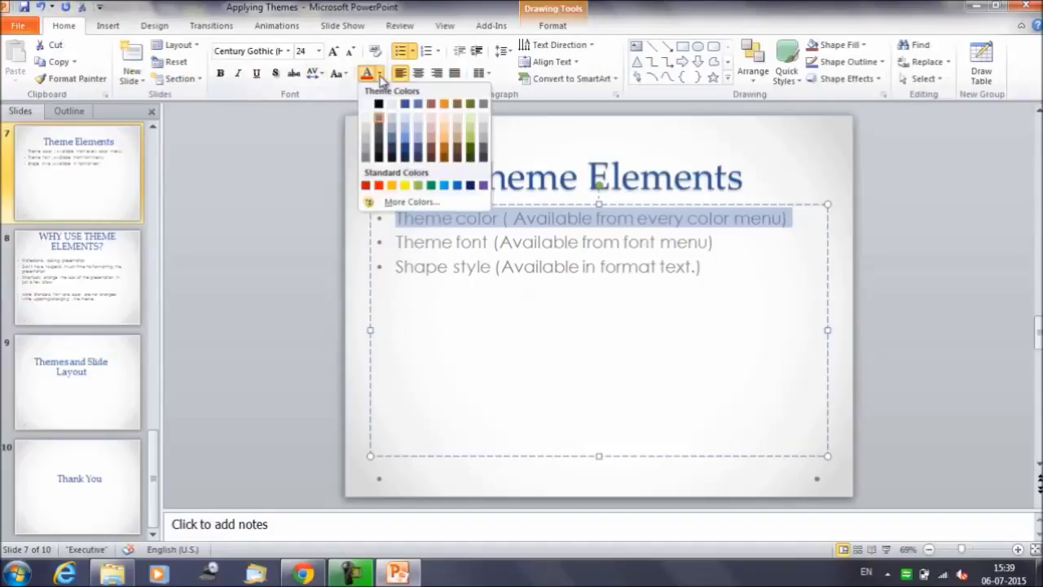
left_click(378, 185)
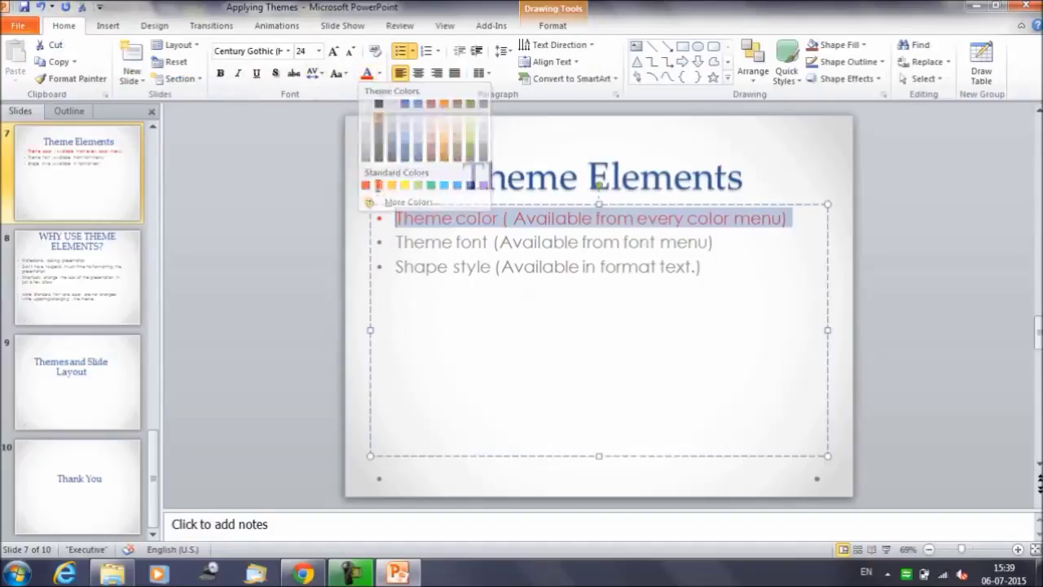
left_click(288, 52)
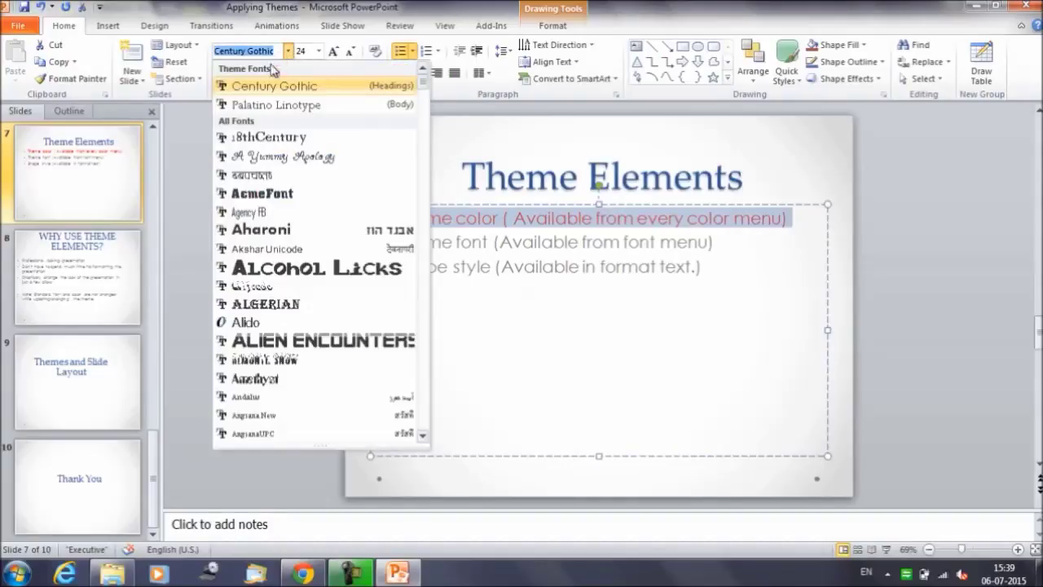
left_click(258, 213)
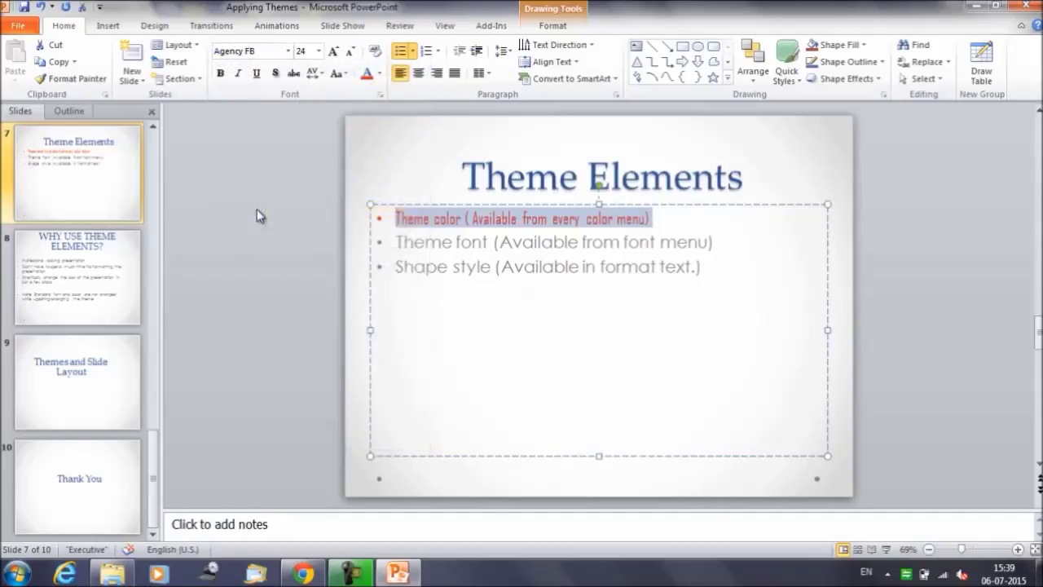
- Apply the Civic theme across the deck from the Themes gallery
left_click(154, 26)
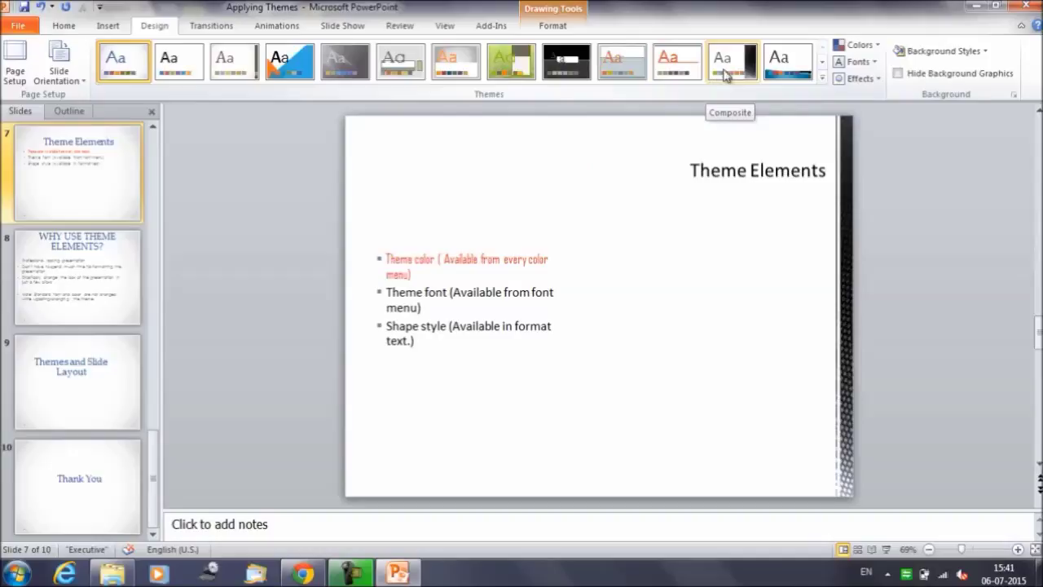
left_click(643, 68)
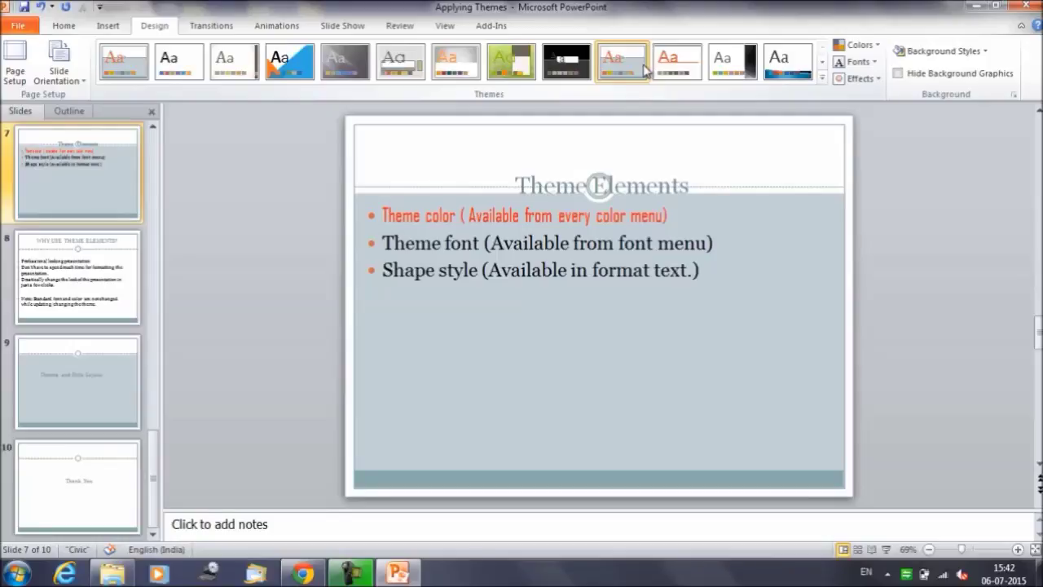
- Switch the deck back to Flow from the next row of the Themes gallery
left_click(65, 27)
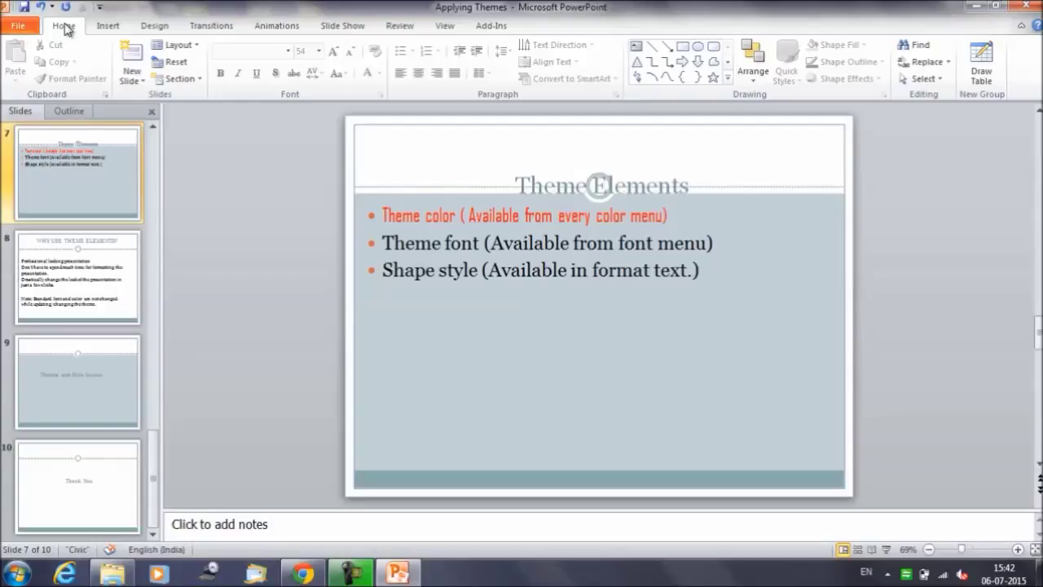
left_click(154, 26)
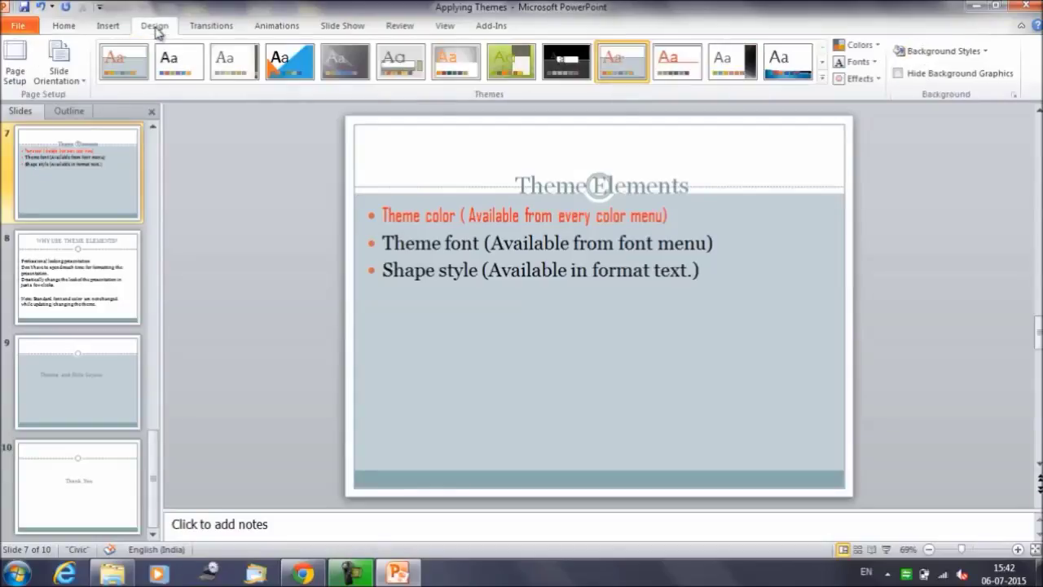
left_click(823, 62)
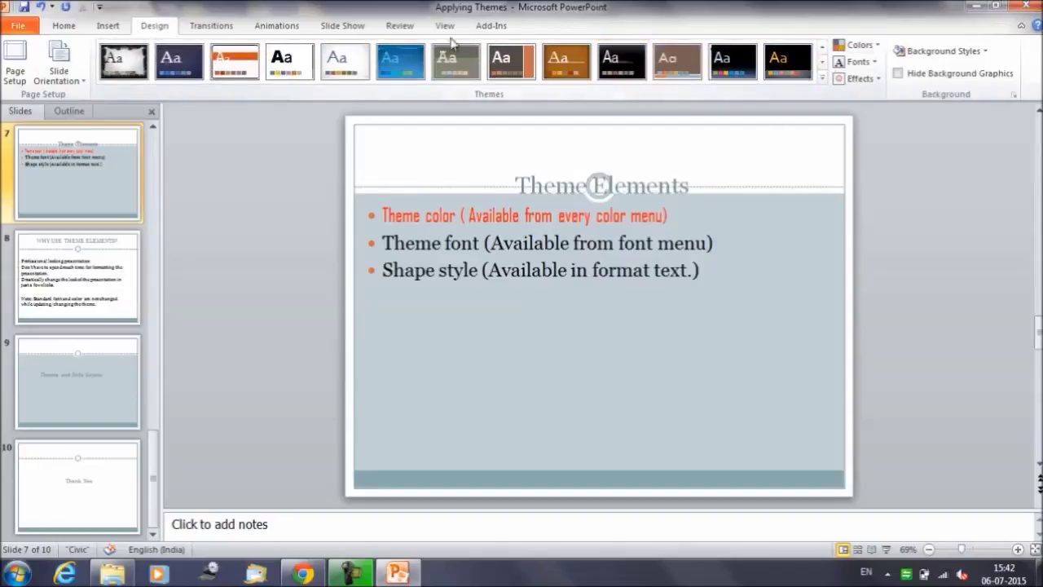
left_click(413, 71)
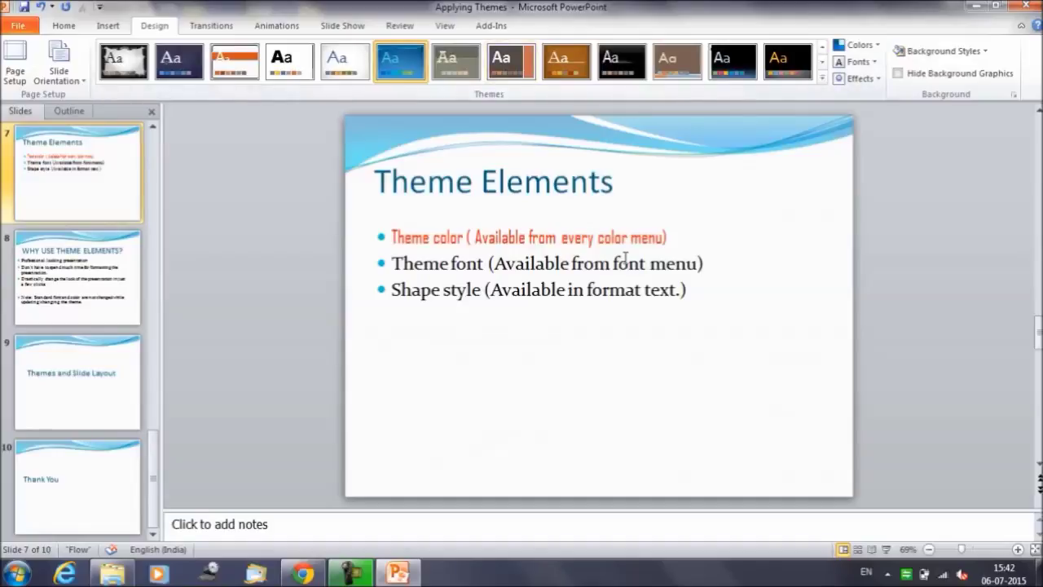
- Step from slide 8 down to slide 9, 'Themes and Slide Layout'
left_click(129, 283)
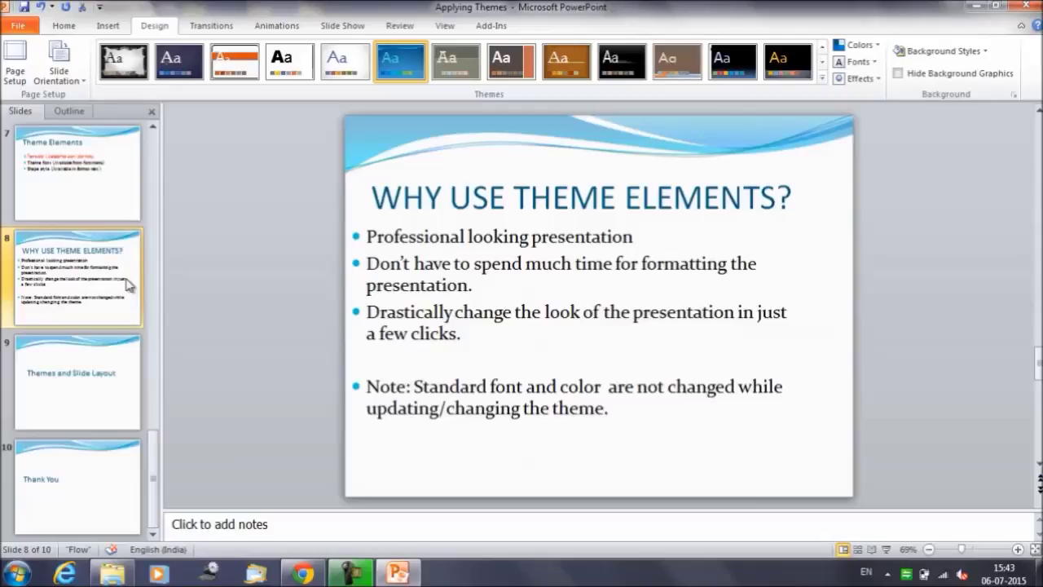
key("Down")
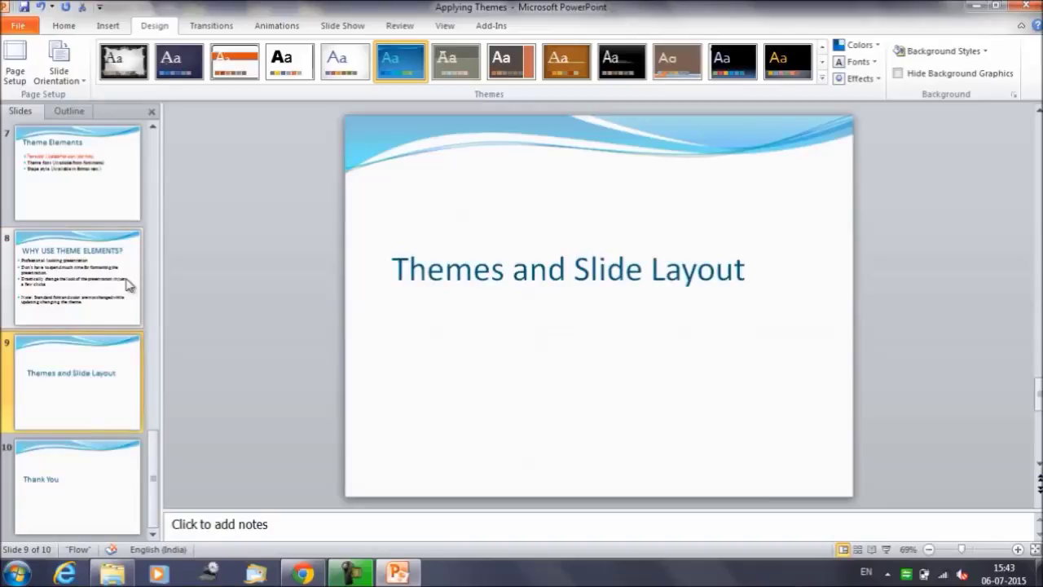
- Reapply the Flow theme and display its nine slide layouts for slide 9
left_click(394, 64)
left_click(69, 27)
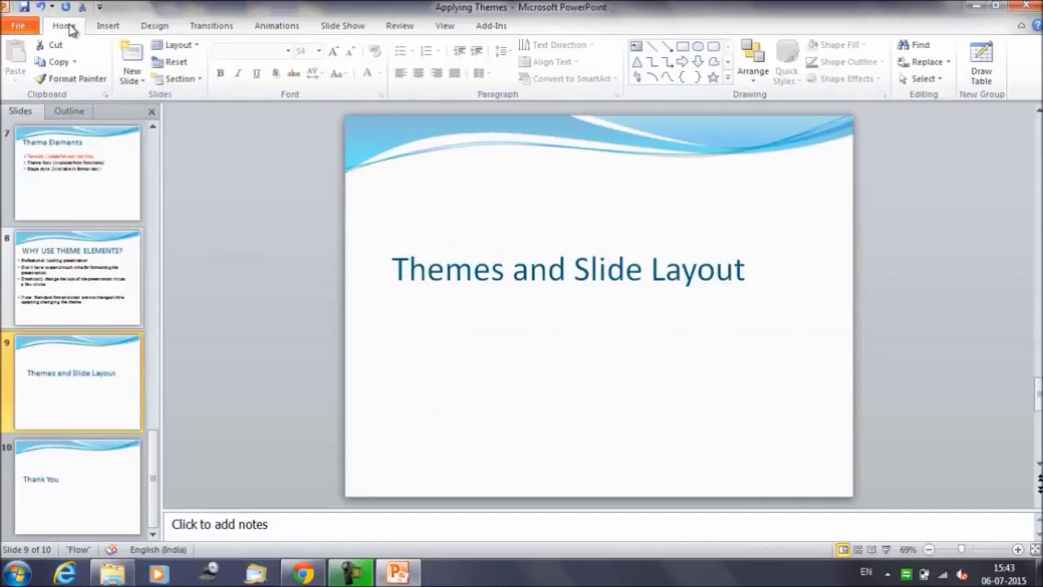
left_click(200, 48)
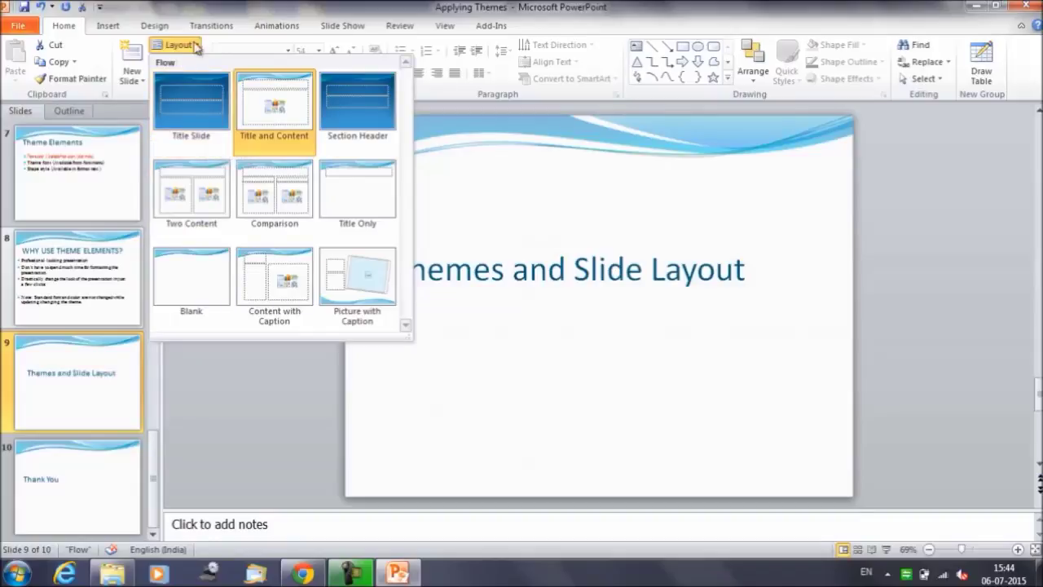
- Apply the Grid theme to all slides and display the Grid slide layouts
left_click(214, 27)
left_click(154, 25)
left_click(508, 70)
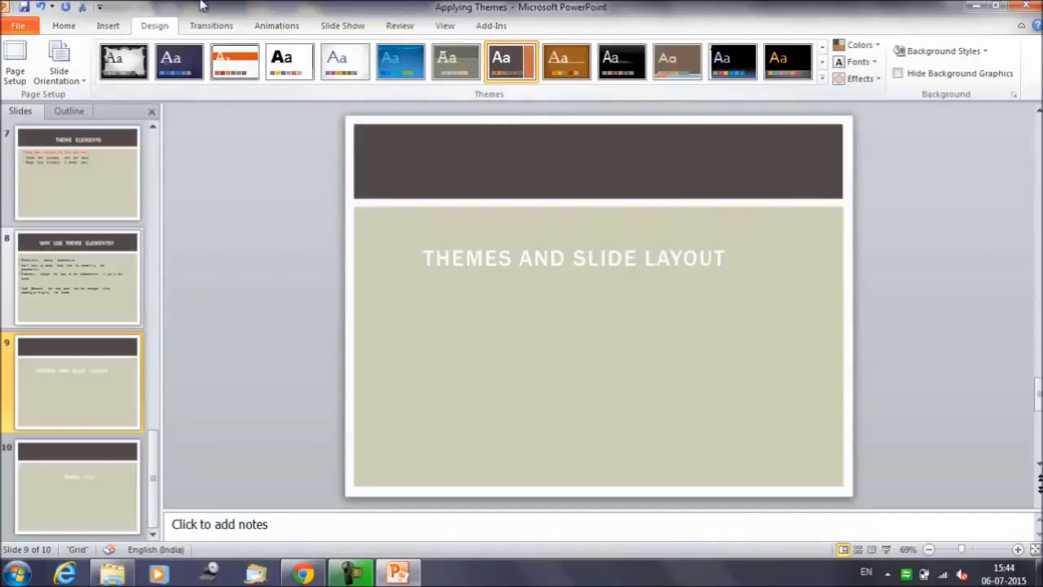
left_click(61, 27)
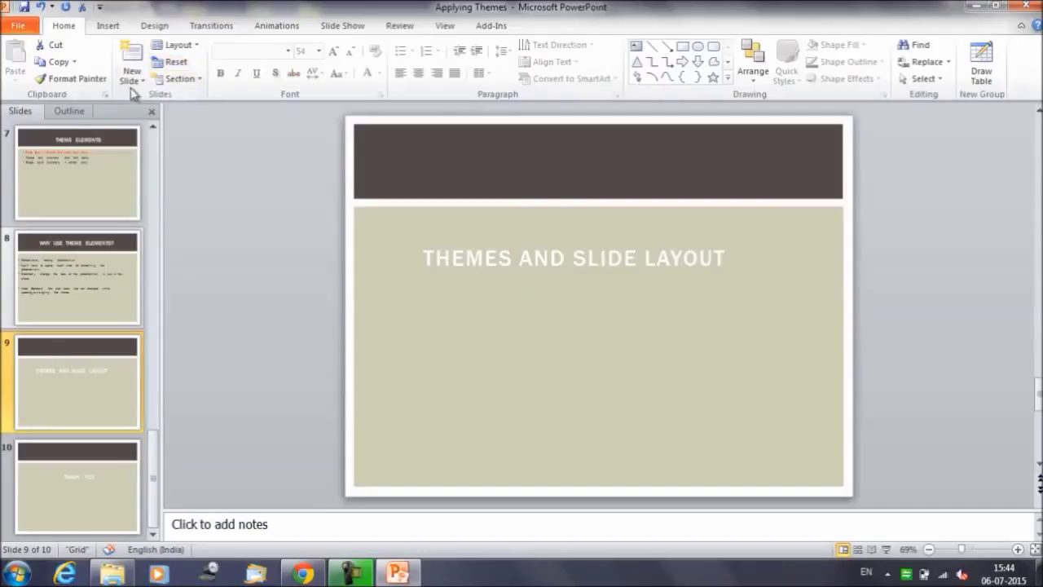
left_click(198, 46)
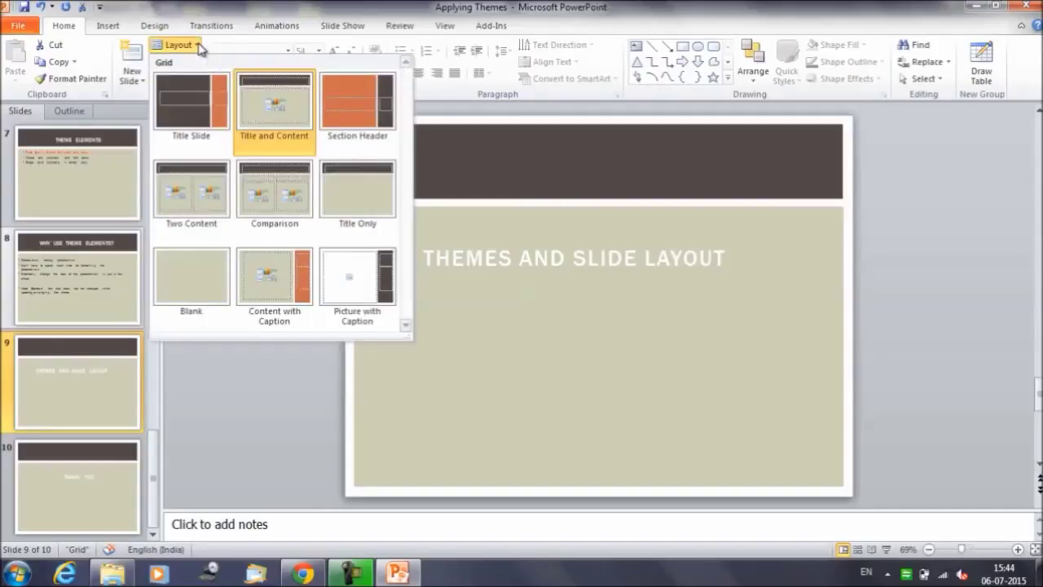